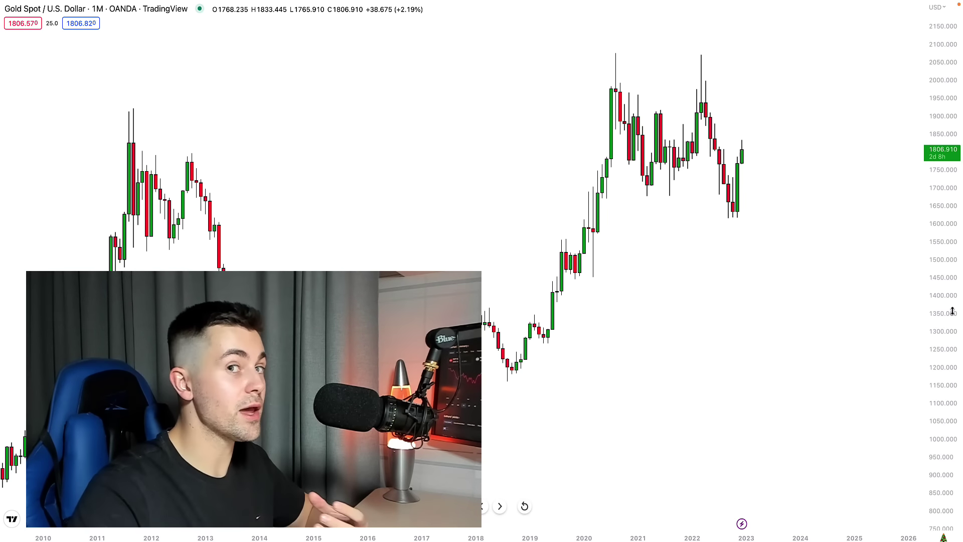
Step: Pan the chart to show the full gold price history, discarding an unfinished trend line
left_click_drag(673, 336, 698, 339)
scroll(698, 339, "right", 1)
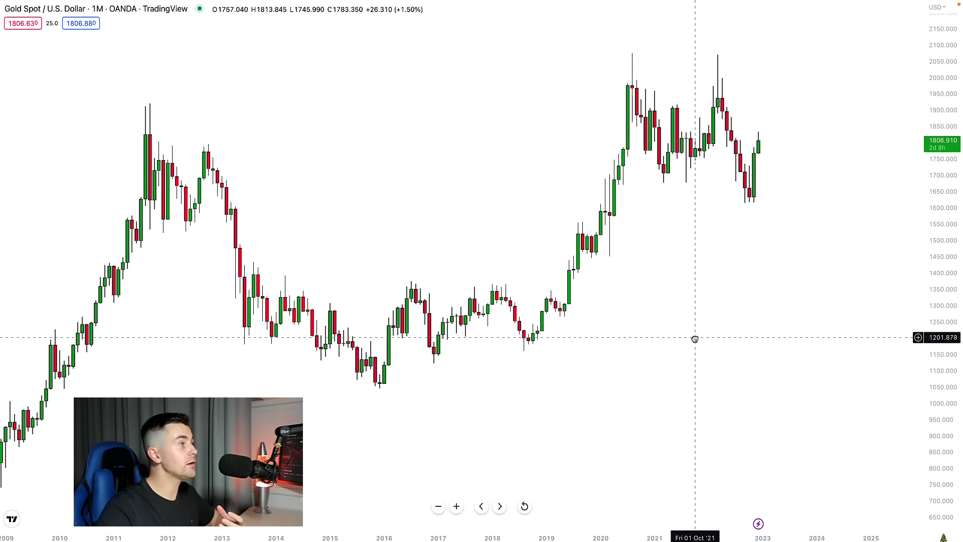
left_click(503, 458)
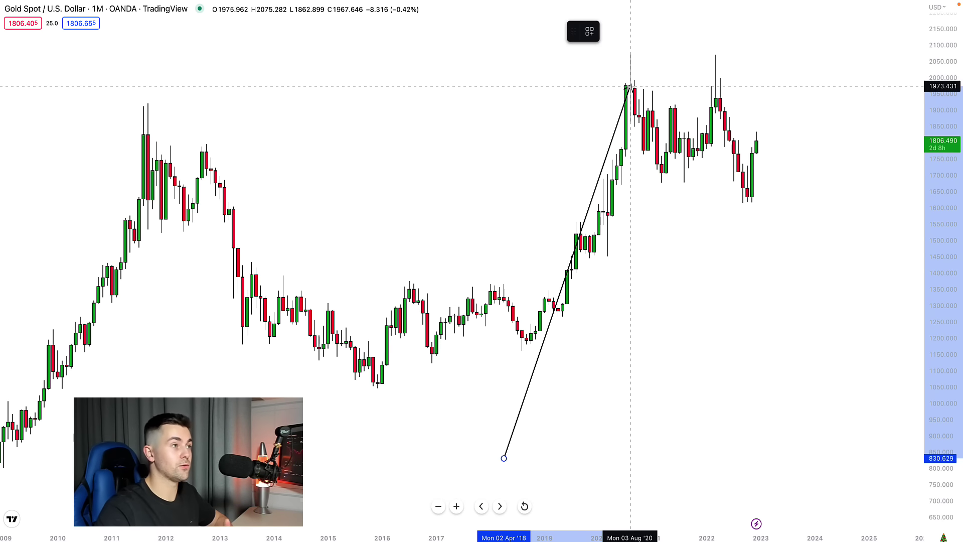
key("Escape")
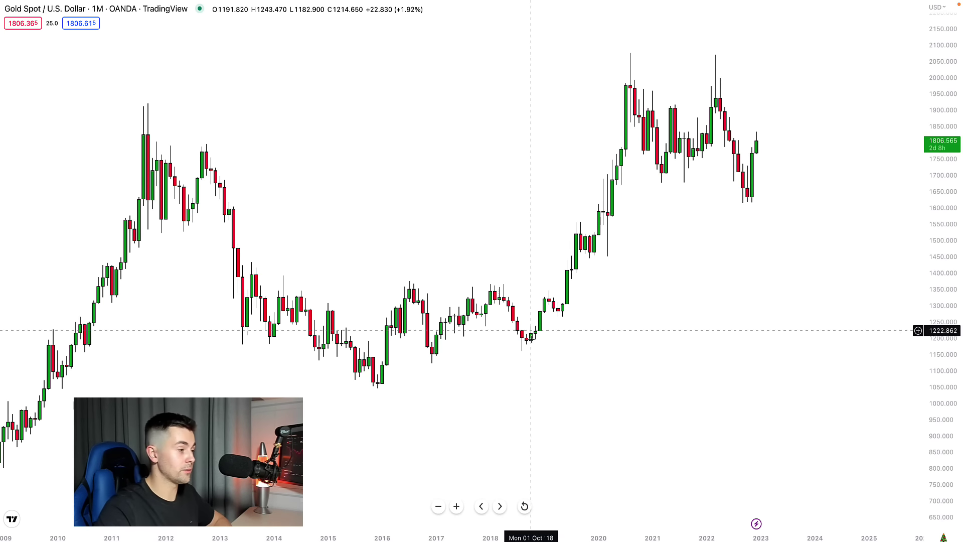
Step: Draw a yellow resistance zone around 2,065–2,080 across the 2020 and 2022 highs
key("alt+t")
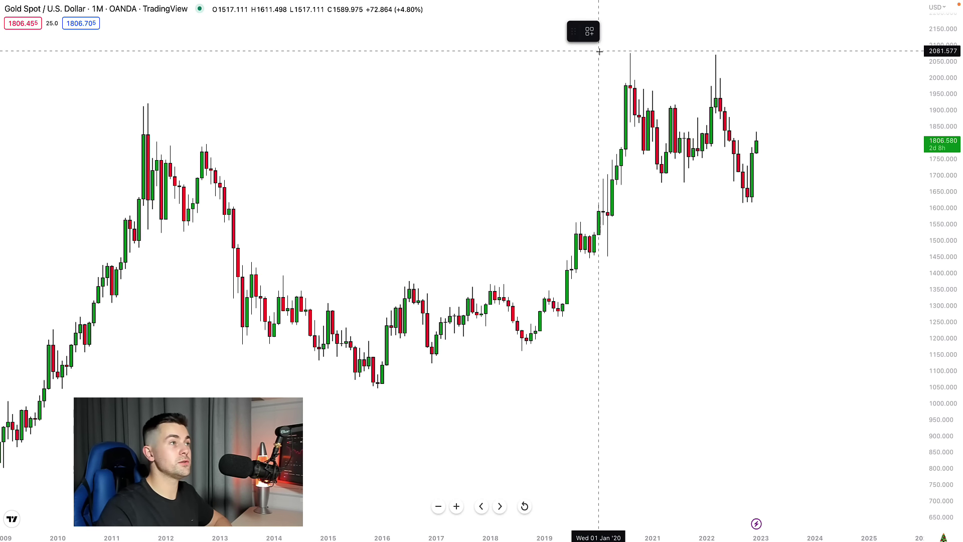
left_click(599, 53)
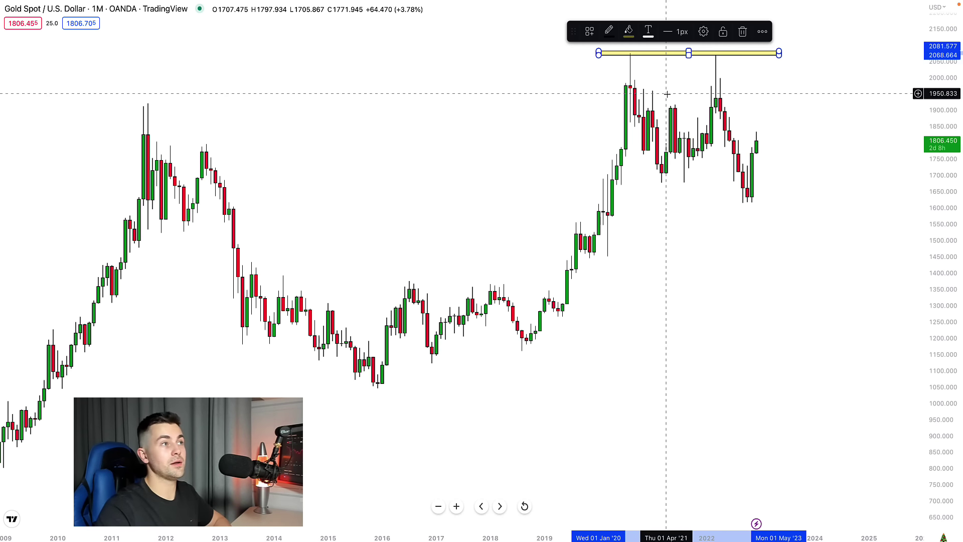
left_click(716, 80)
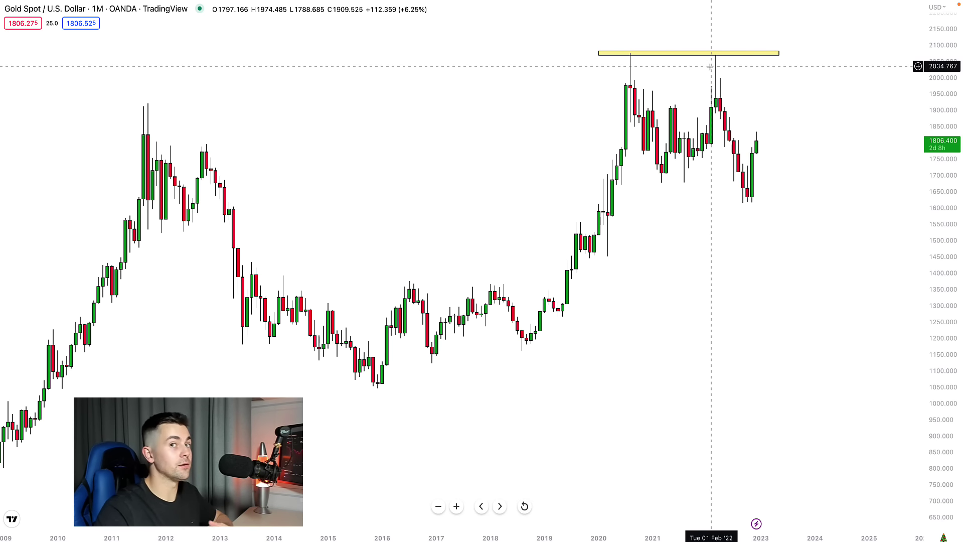
scroll(711, 70, "up", 5)
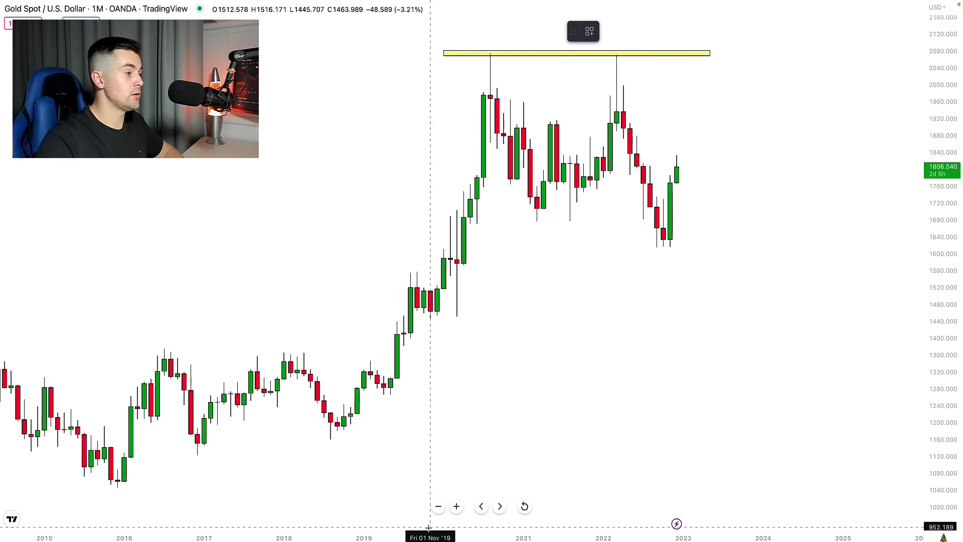
Step: Draw a yellow support zone near 1,680–1,710 under the 2022 lows, removing a temporary circle
left_click_drag(430, 207, 757, 220)
left_click(514, 107)
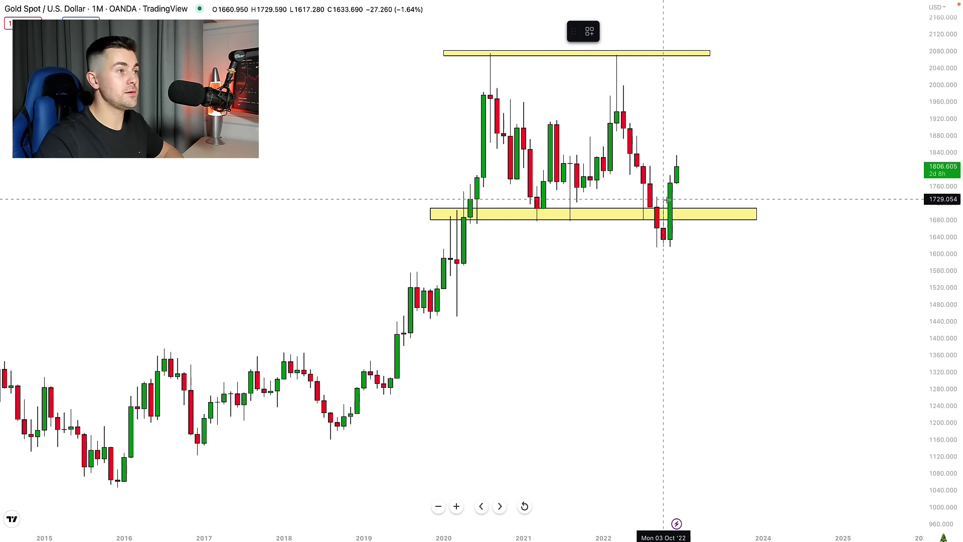
mouse_move(657, 196)
left_mouse_down()
mouse_move(652, 209)
mouse_move(670, 239)
left_mouse_up()
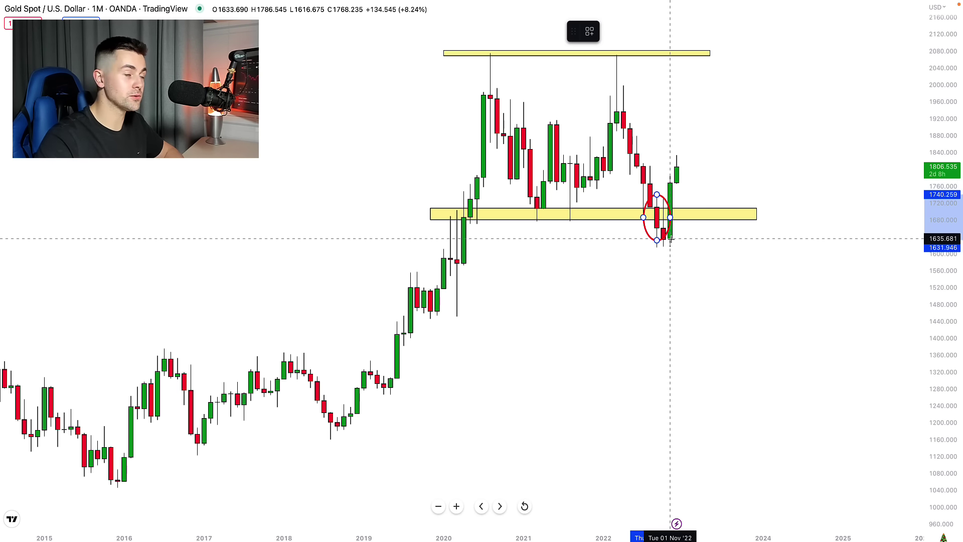
key("Delete")
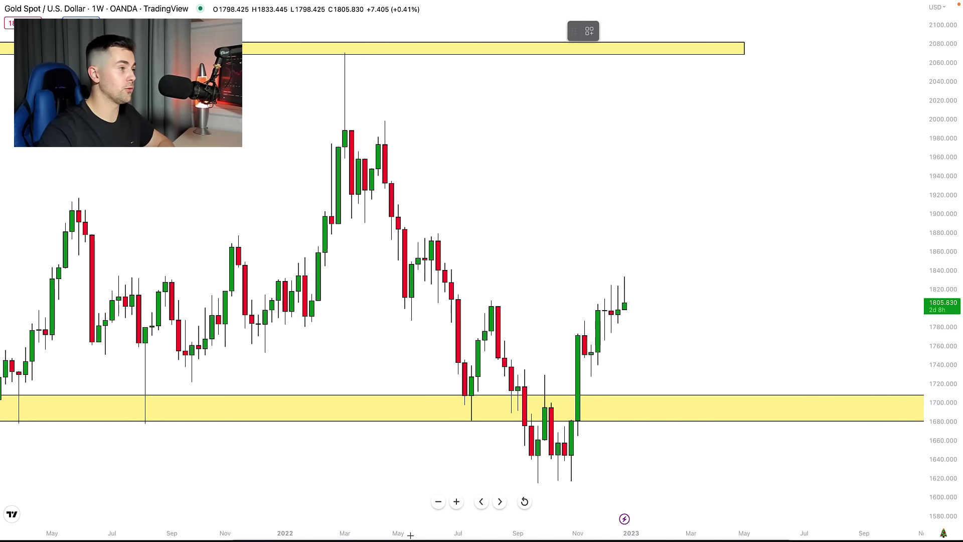
Step: Draw a narrow yellow zone at 1,800–1,810 across the latest weekly candles, deleting a temporary red circle
mouse_move(378, 297)
left_mouse_down()
mouse_move(748, 296)
mouse_move(825, 306)
left_mouse_up()
left_click(647, 343)
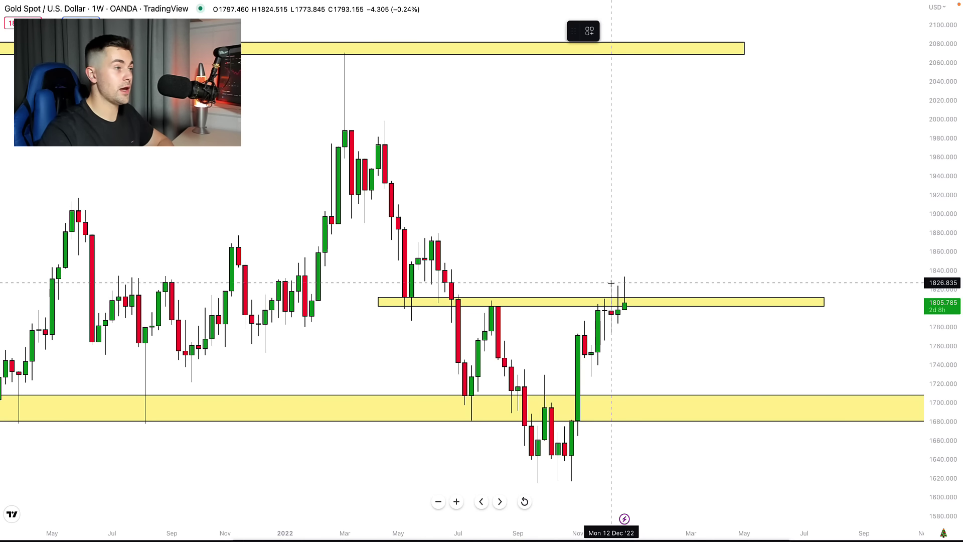
mouse_move(611, 281)
left_mouse_down()
mouse_move(614, 346)
mouse_move(642, 340)
left_mouse_up()
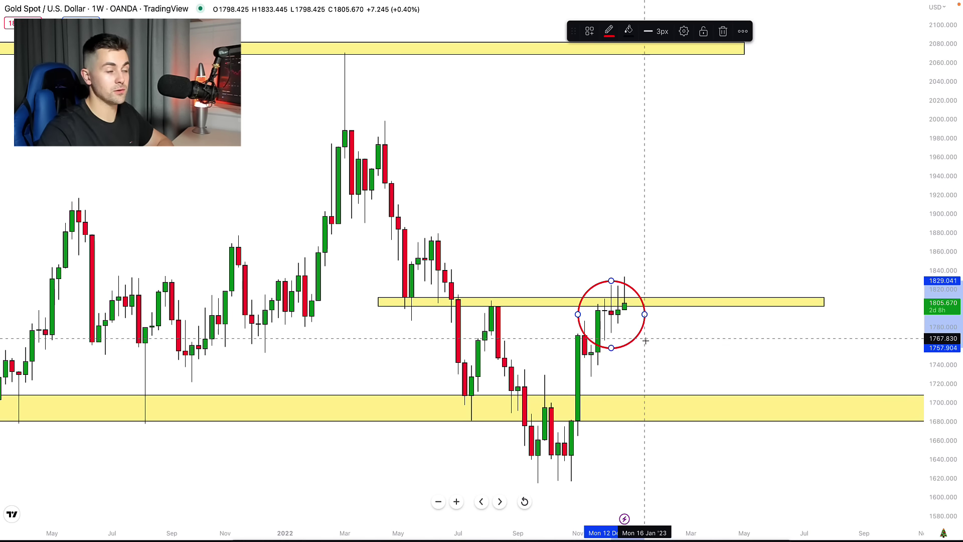
left_click(629, 324)
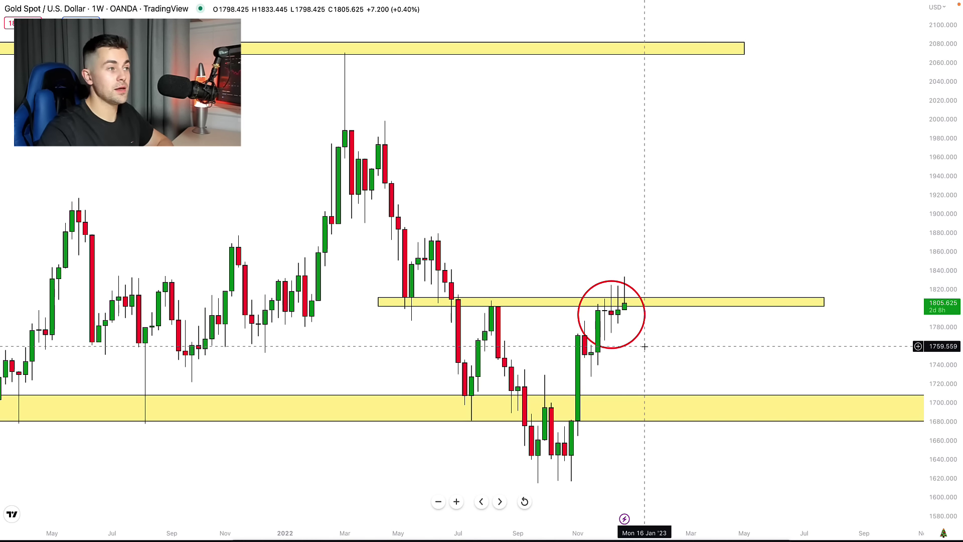
double_click(634, 288)
key("Escape")
key("Delete")
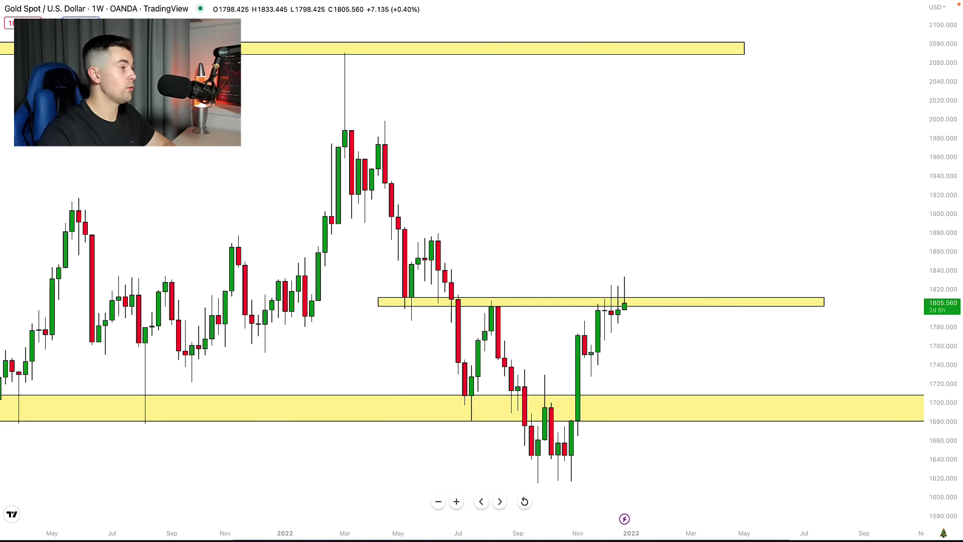
Step: Draw yellow zones at about 1,872–1,891 and 1,972–1,998 above current price
left_click_drag(344, 222, 784, 240)
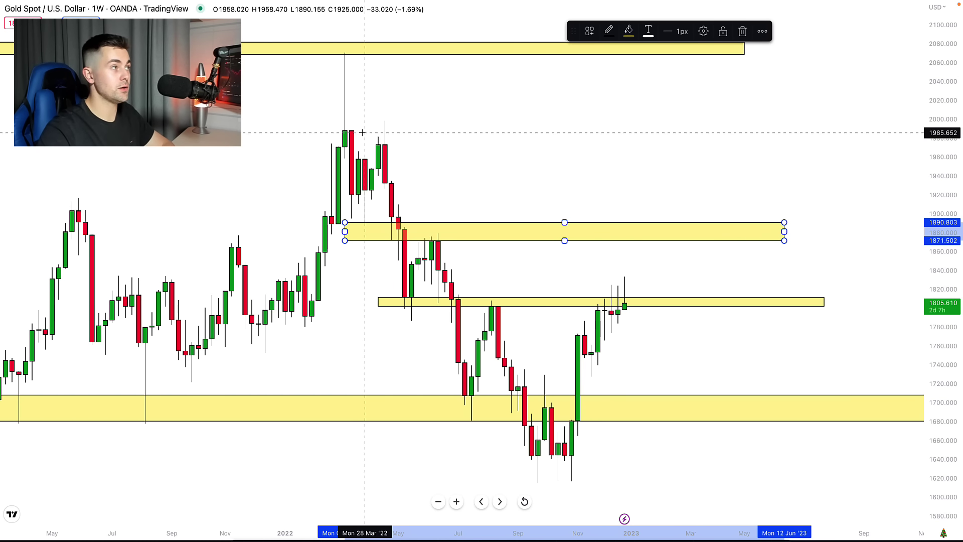
left_click_drag(358, 121, 778, 144)
left_click(767, 190)
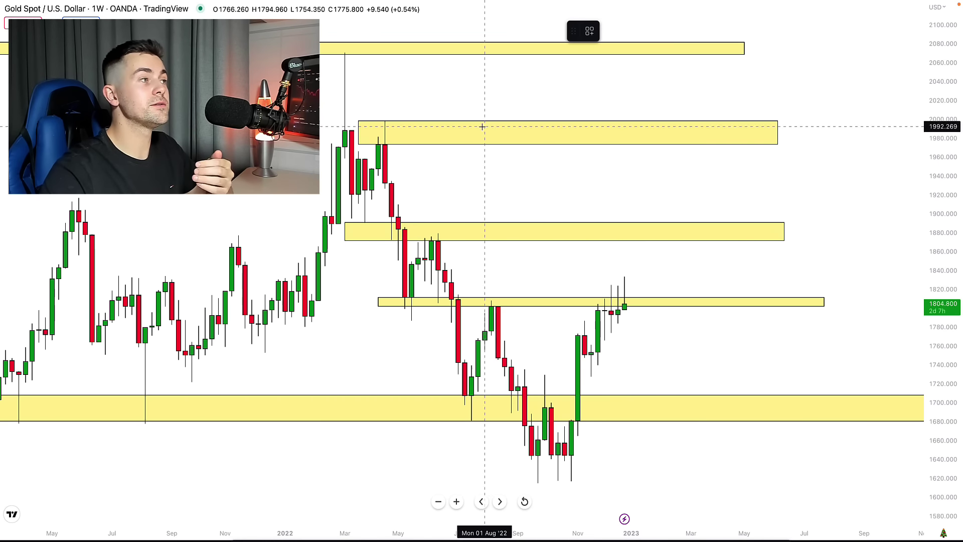
Step: Draw an arrow from below current price up through the 1,800 zone, then a pullback arrow to 1,808
left_click_drag(404, 79, 605, 301)
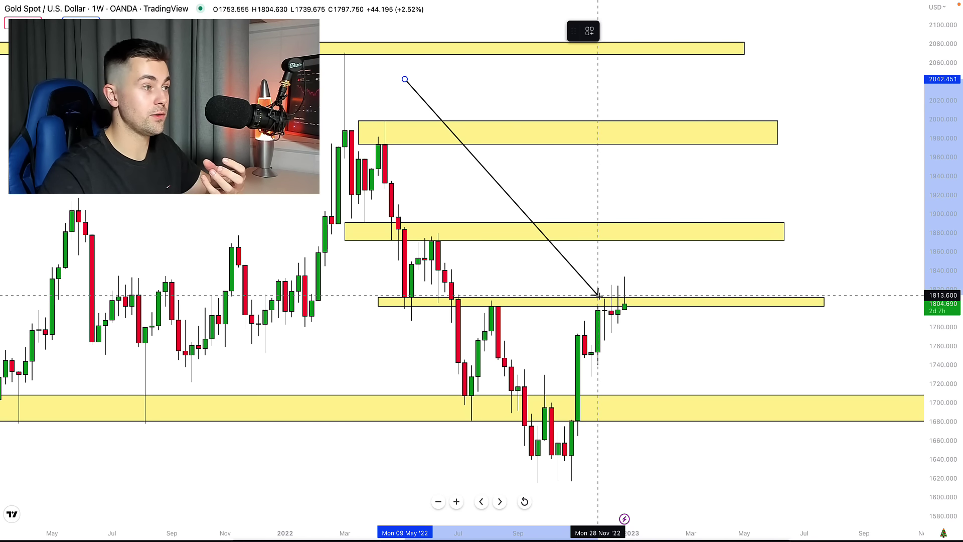
key("Escape")
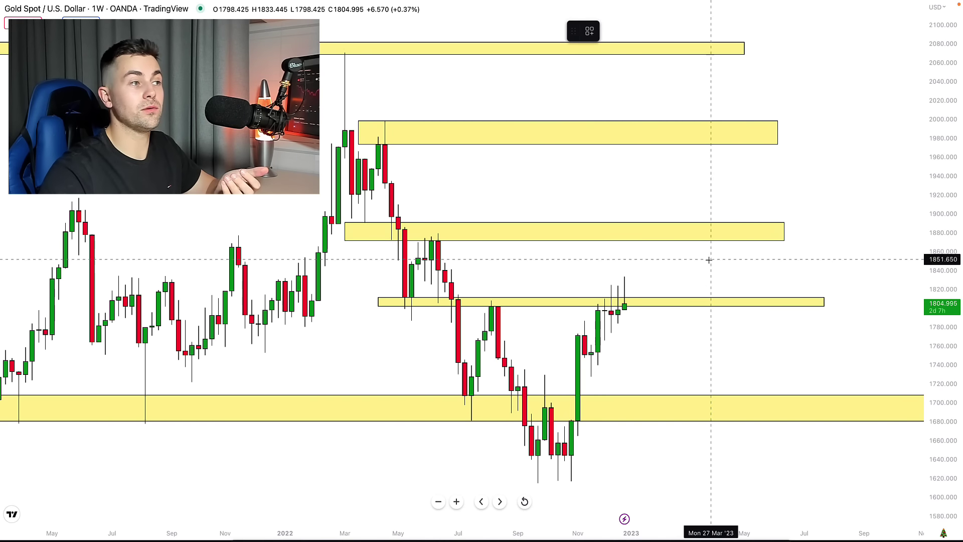
left_click(658, 324)
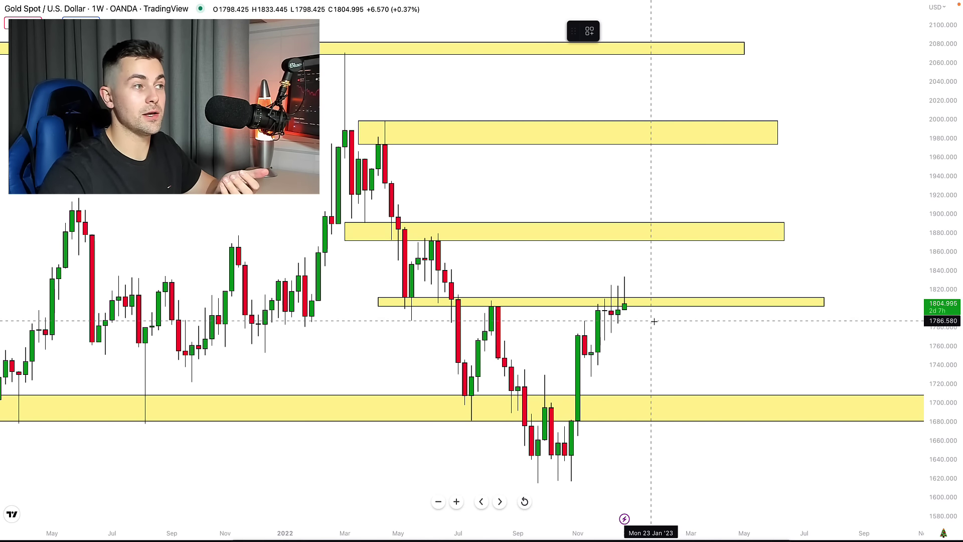
left_click(664, 282)
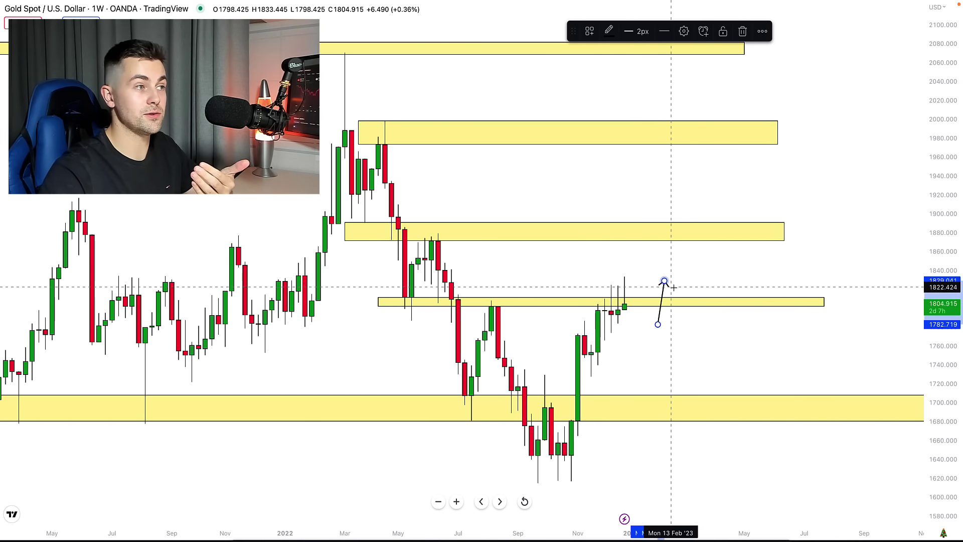
left_click(665, 282)
Step: Chain projection arrows up to the 1,874 zone and on toward higher levels
left_click(692, 300)
left_click(691, 300)
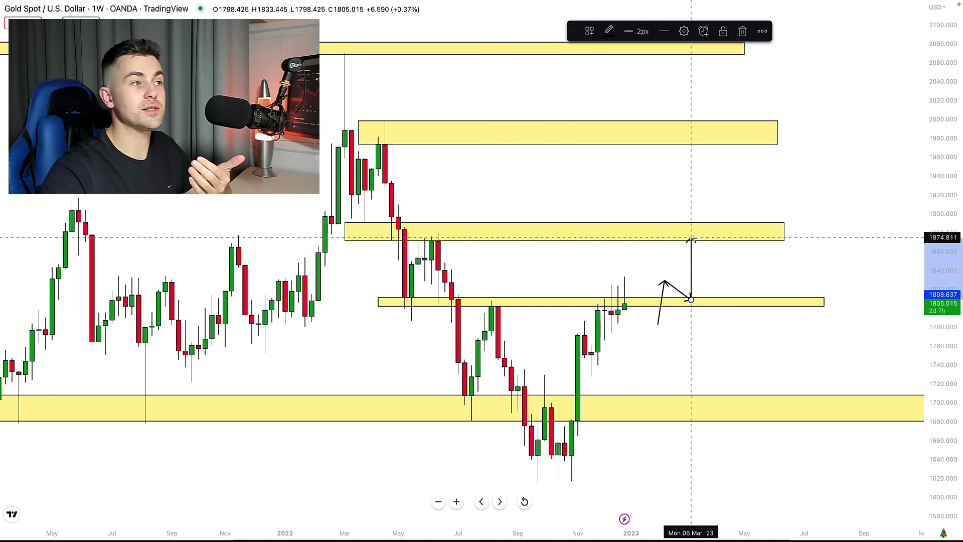
left_click(691, 238)
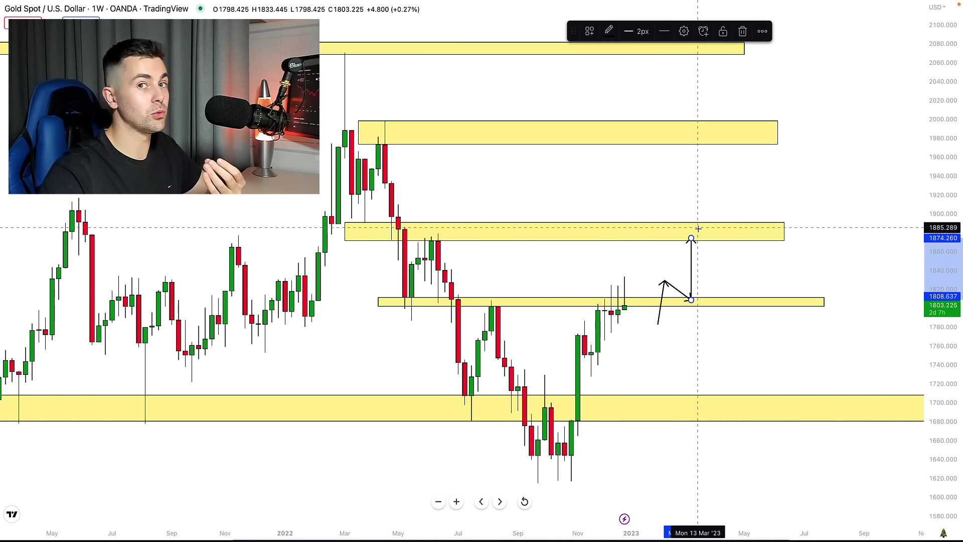
left_click(711, 257)
left_click(716, 210)
left_click(716, 209)
left_click(738, 235)
left_click(738, 235)
left_click(757, 148)
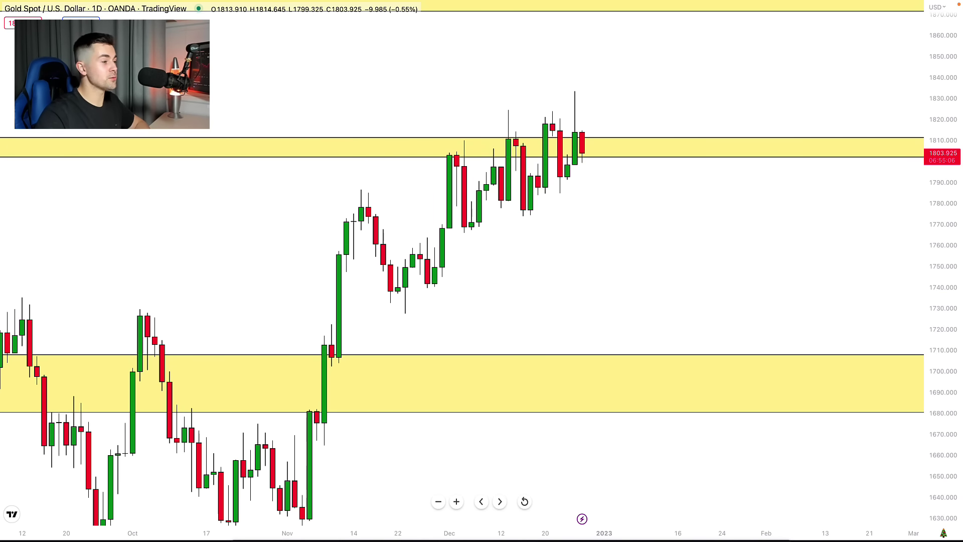
Step: Discard an unfinished arrow and anchor a trend line at the late-November low near 1,728
left_click(207, 208)
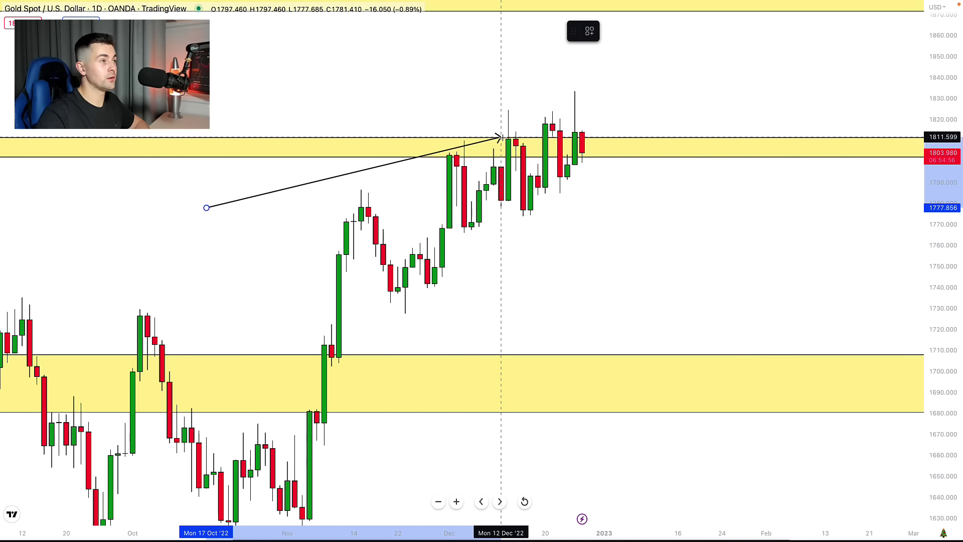
key("Escape")
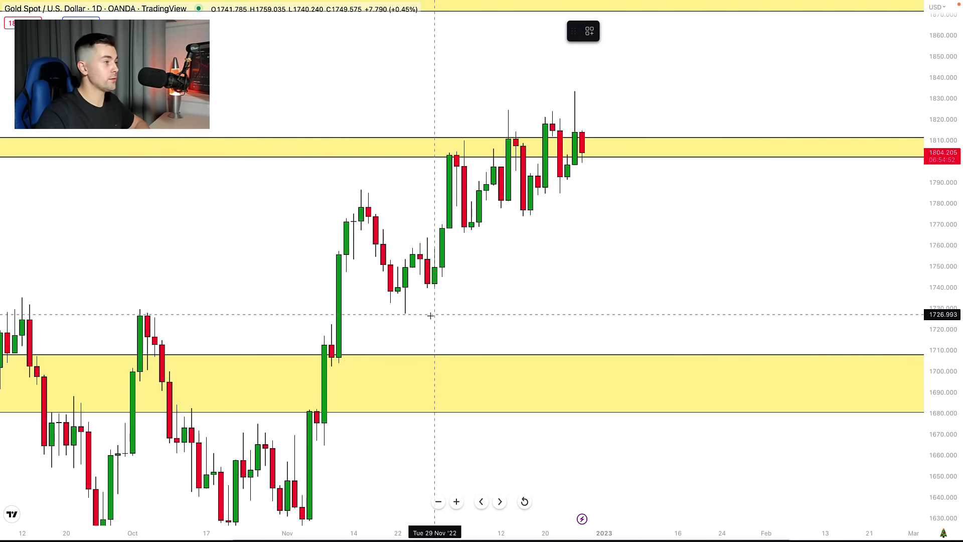
left_click(405, 313)
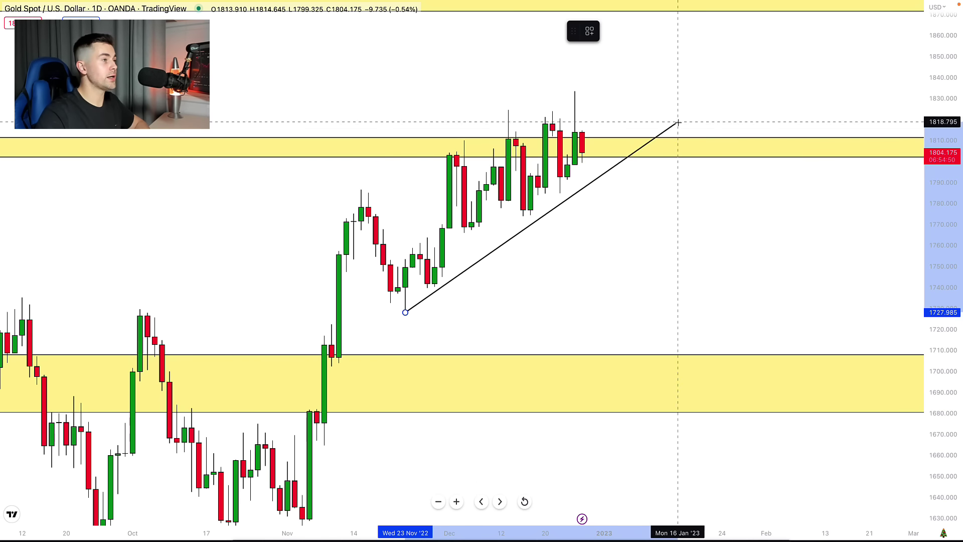
Step: Extend the lower line toward 1,819 and add an upper wedge line from the 1,786 high to 1,850
left_click(686, 95)
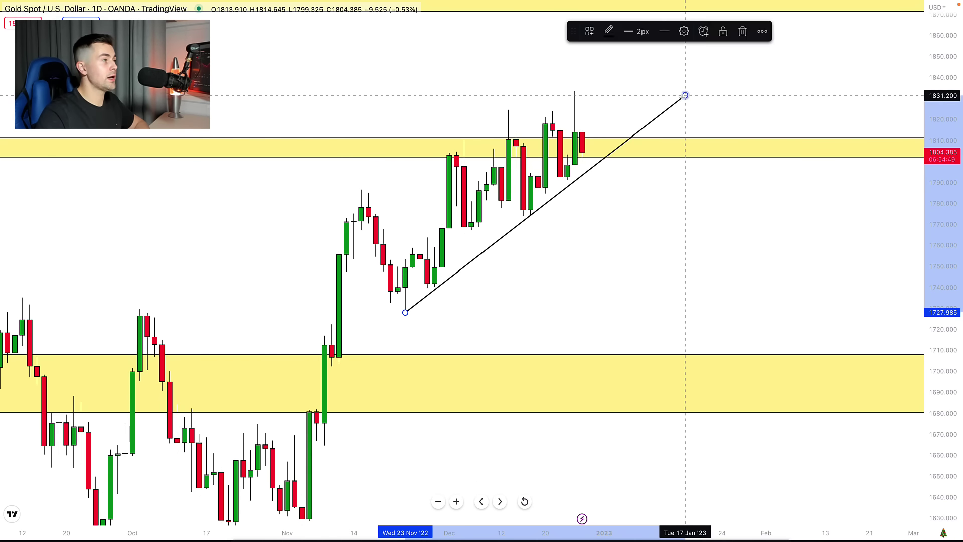
left_click(361, 189)
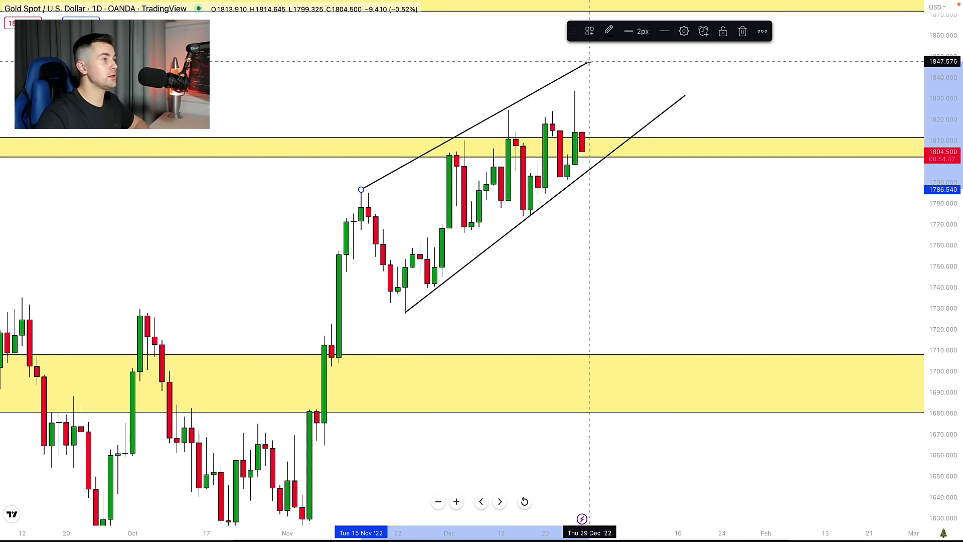
left_click(634, 58)
left_click(675, 250)
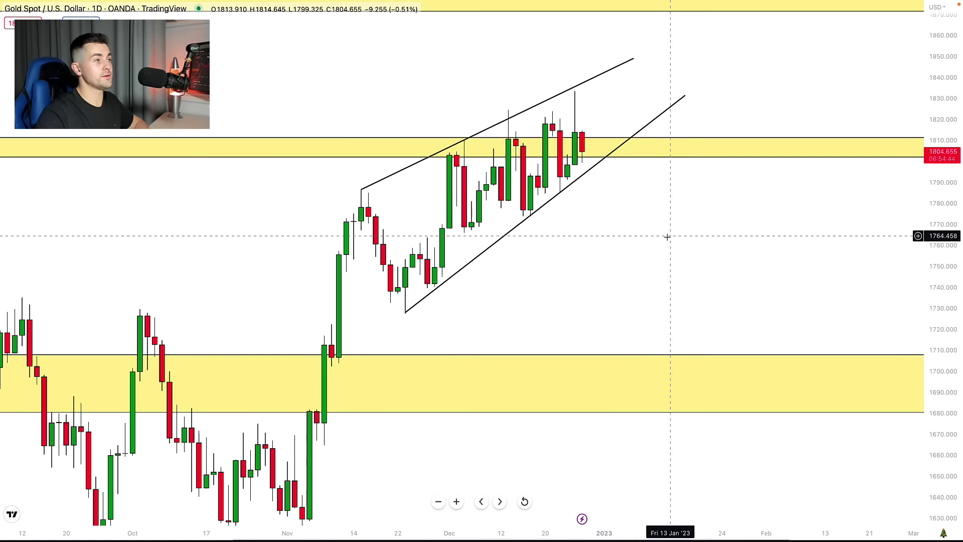
left_click_drag(675, 253, 670, 324)
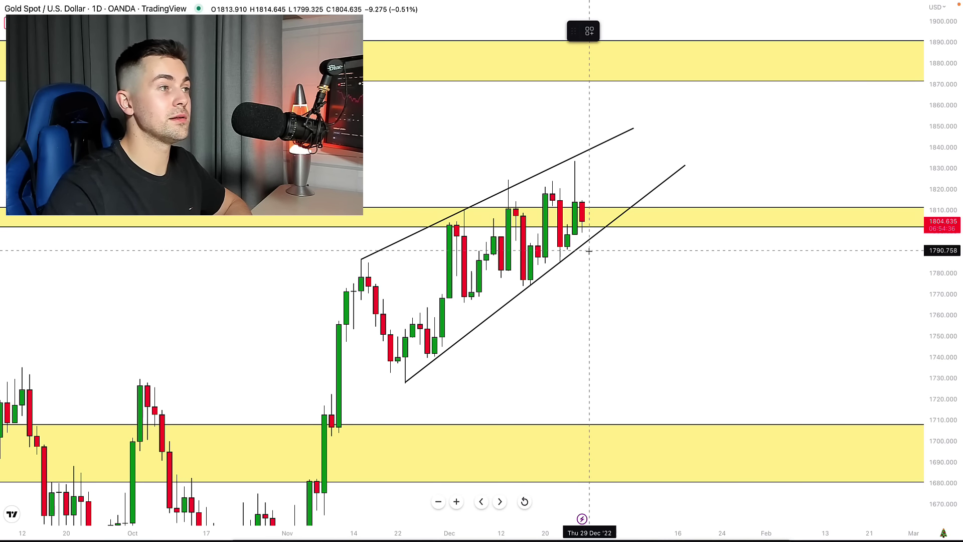
Step: Draw a short downward arrow from about 1,810 at the last candle to near 1,791
left_click(597, 209)
left_click(610, 249)
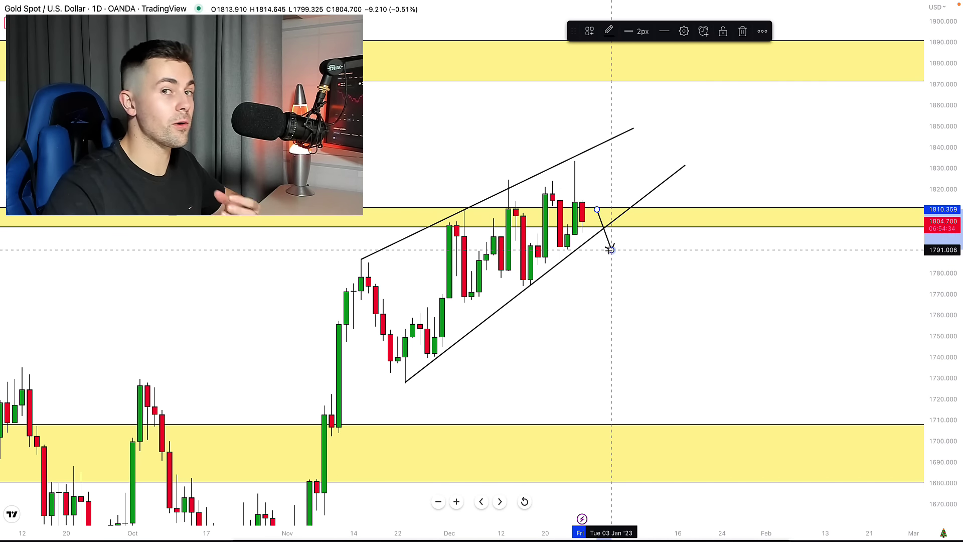